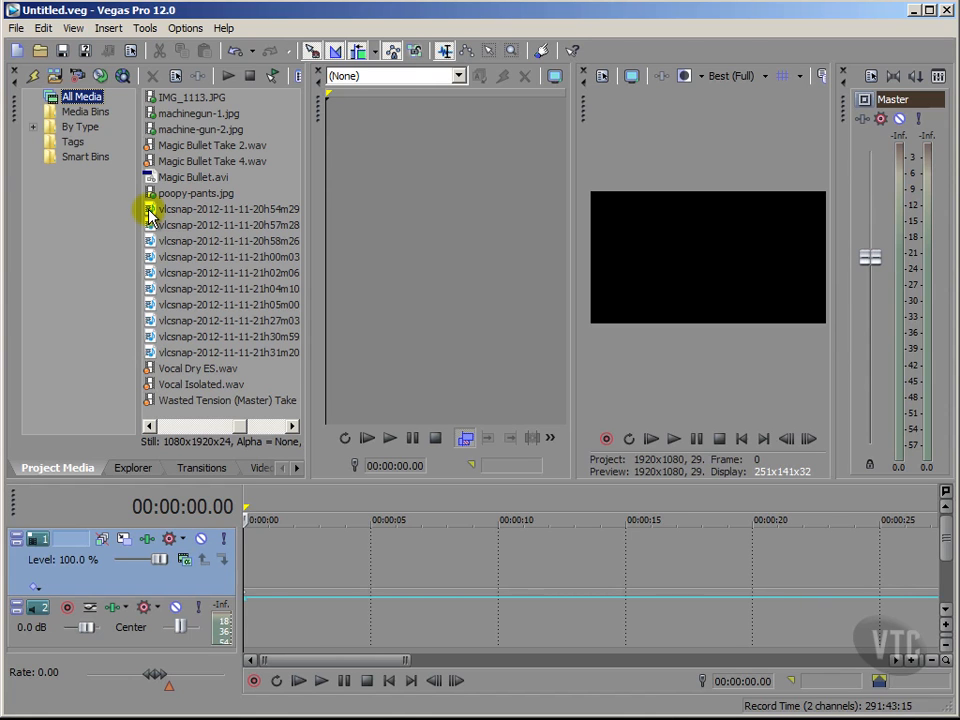
left_click_drag(148, 212, 383, 248)
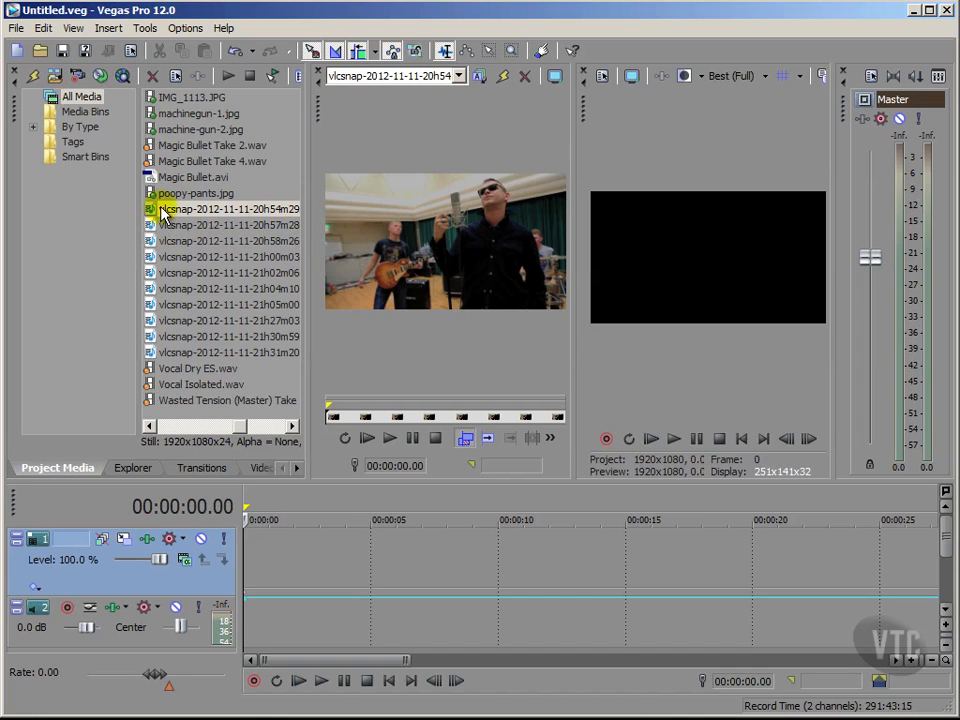
left_click_drag(152, 212, 254, 570)
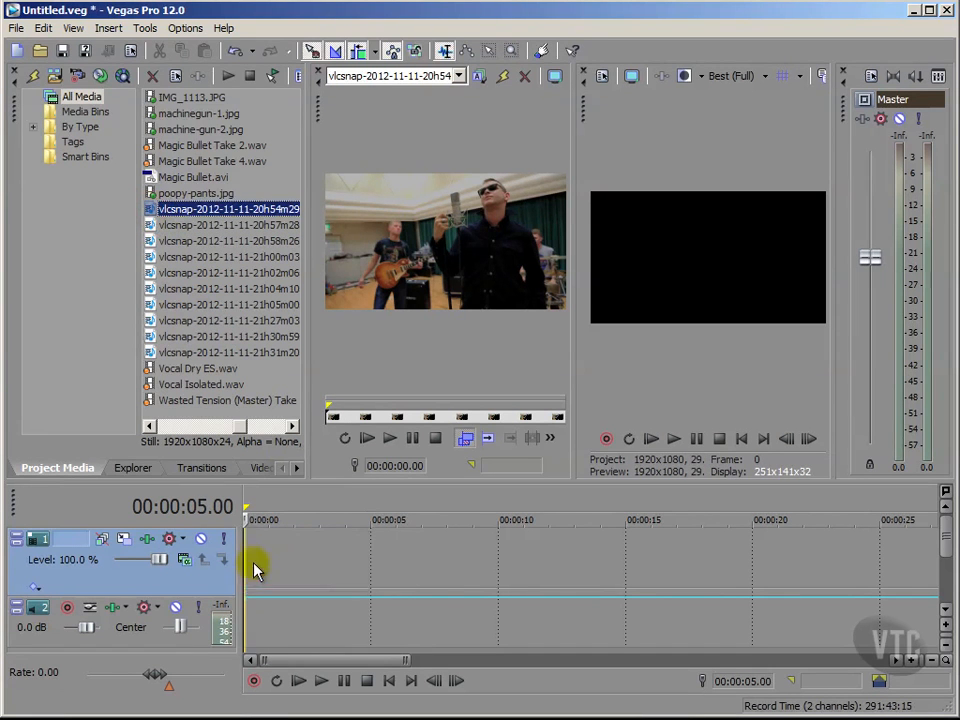
left_click(150, 229)
left_click_drag(152, 227, 387, 253)
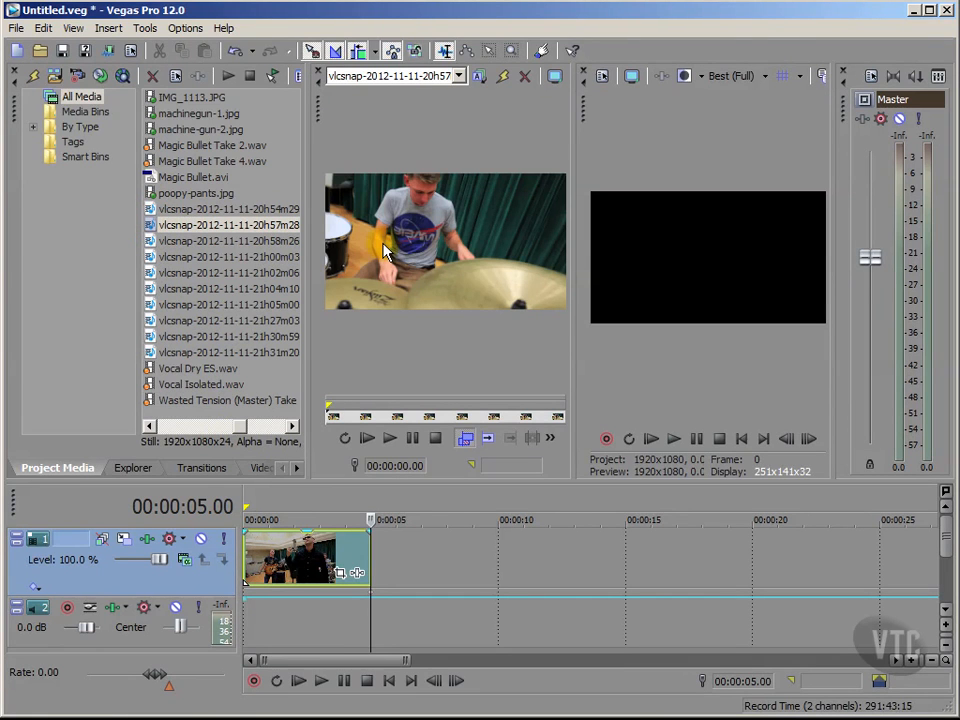
left_click_drag(157, 229, 388, 568)
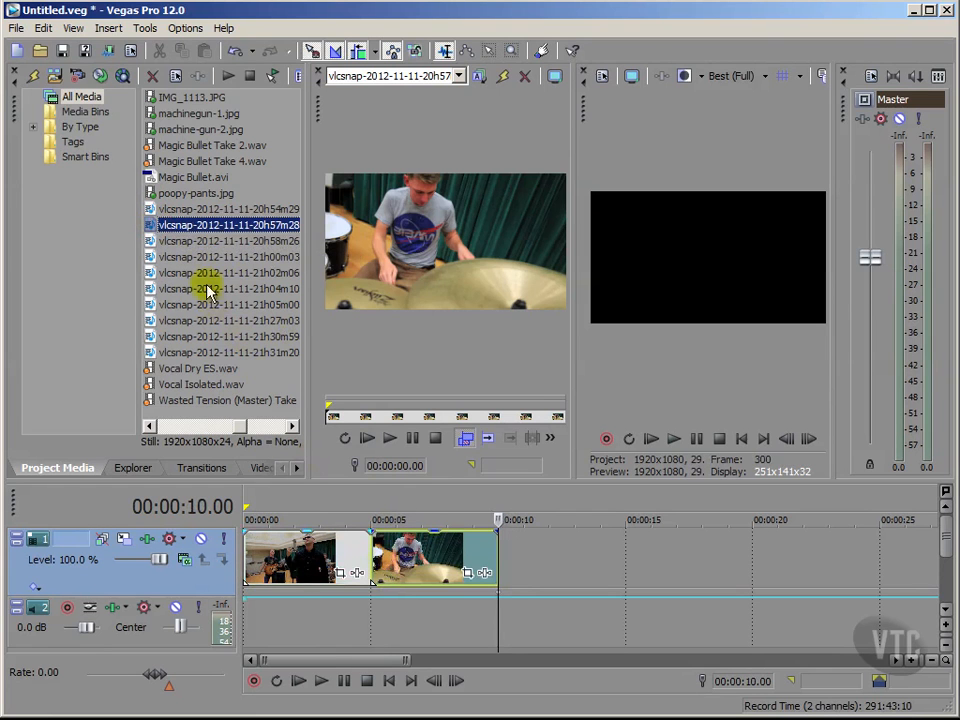
Preview the 20h58m26 and 21h00m03 stills in the trimmer
left_click(151, 245)
left_click_drag(151, 245, 388, 246)
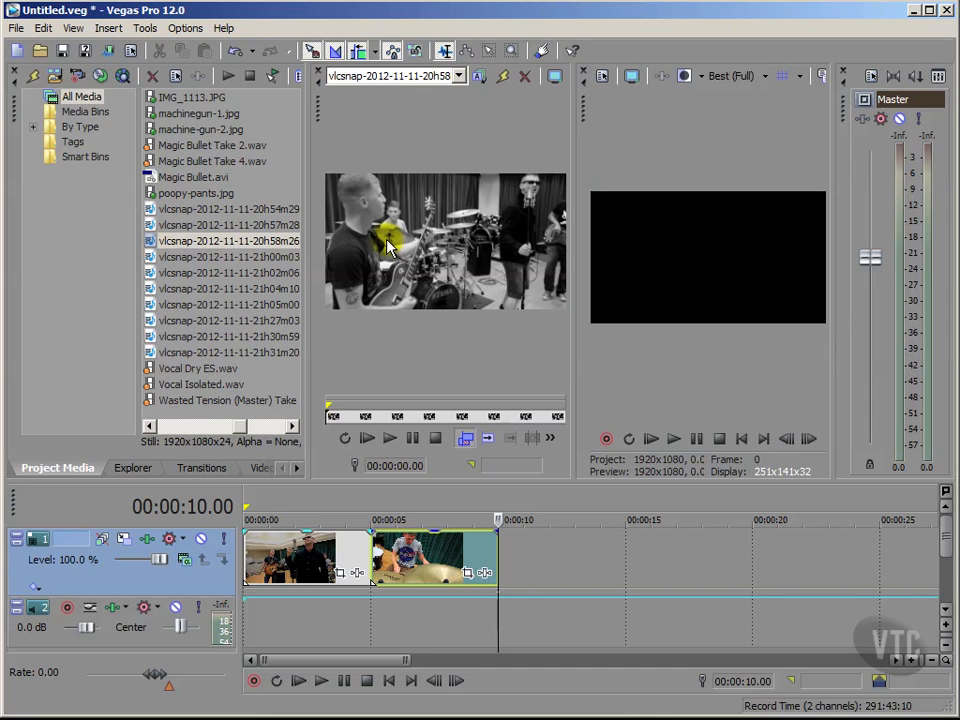
left_click(154, 257)
left_click_drag(157, 261, 374, 246)
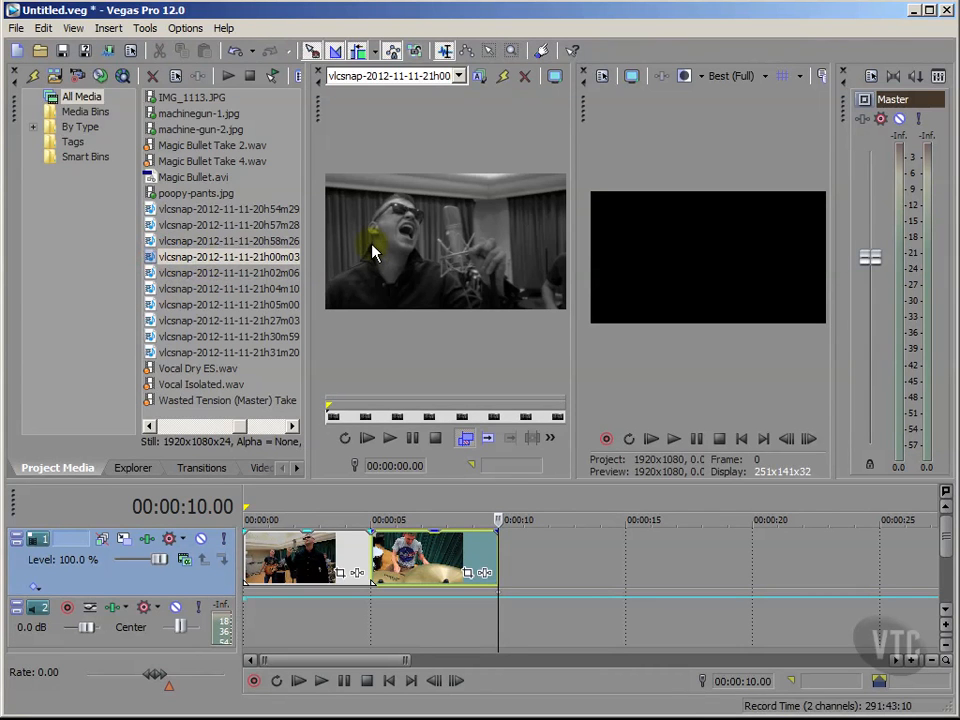
Preview the 21h02m06 still and add it to track 1 as the third clip
left_click(156, 275)
left_click_drag(156, 280, 326, 266)
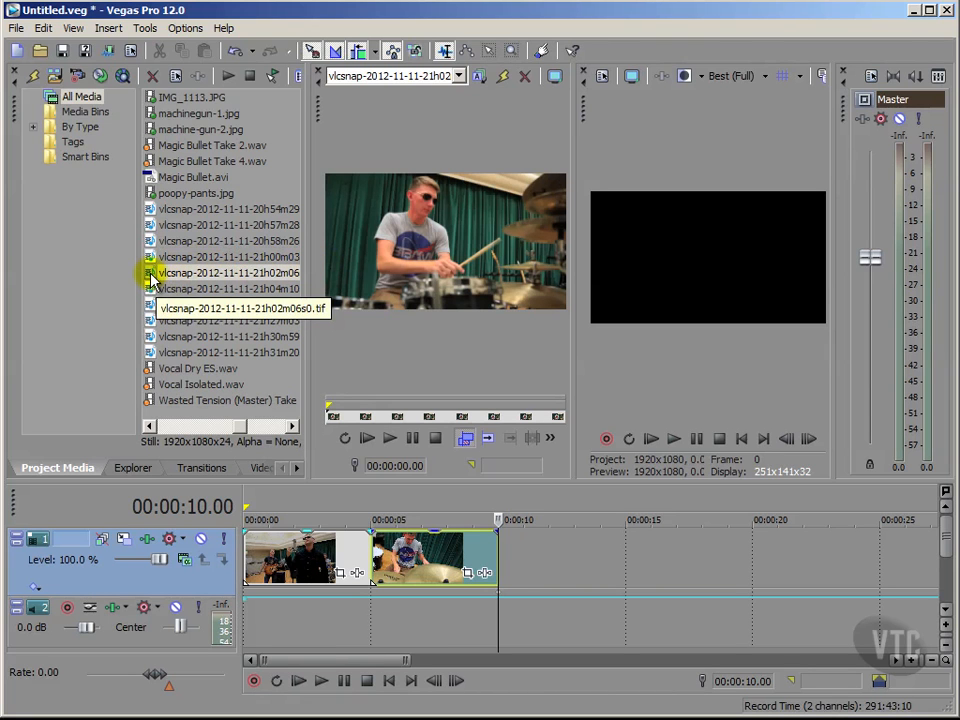
left_click_drag(152, 280, 483, 563)
Preview the 21h04m10 and 21h05m00 stills, then add 21h05m00 to track 1 as the fourth clip
left_click_drag(150, 288, 350, 253)
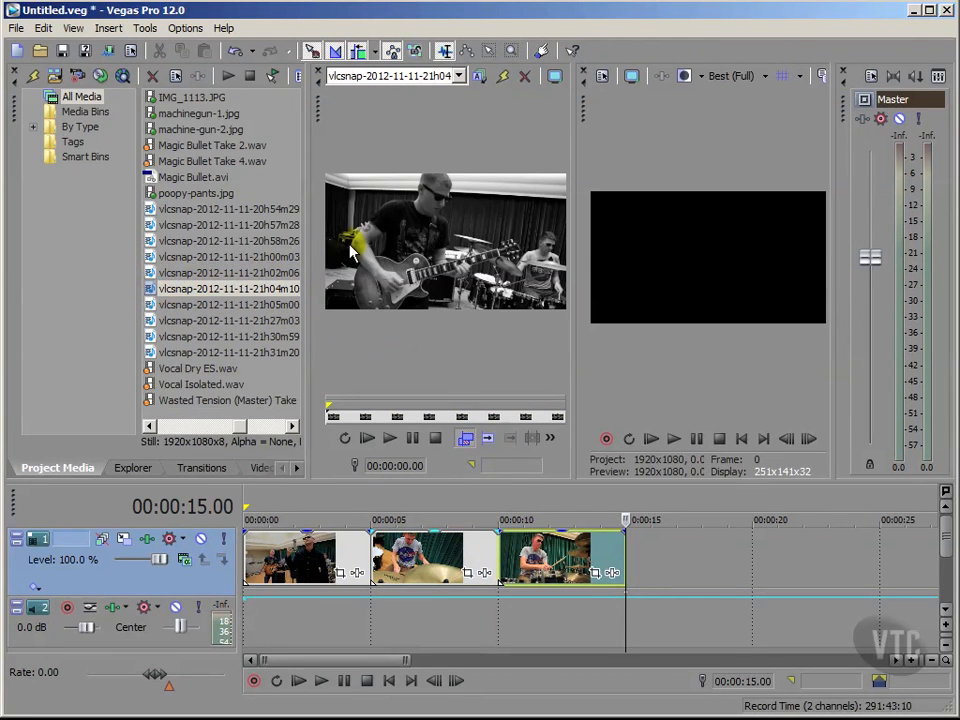
left_click_drag(151, 306, 348, 253)
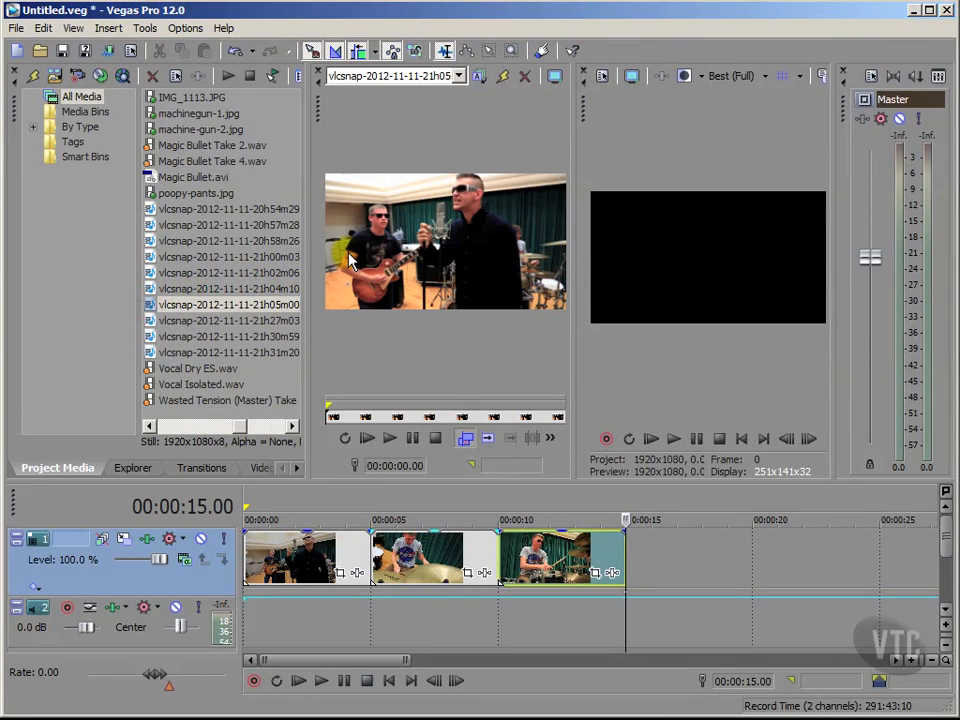
left_click_drag(150, 306, 640, 560)
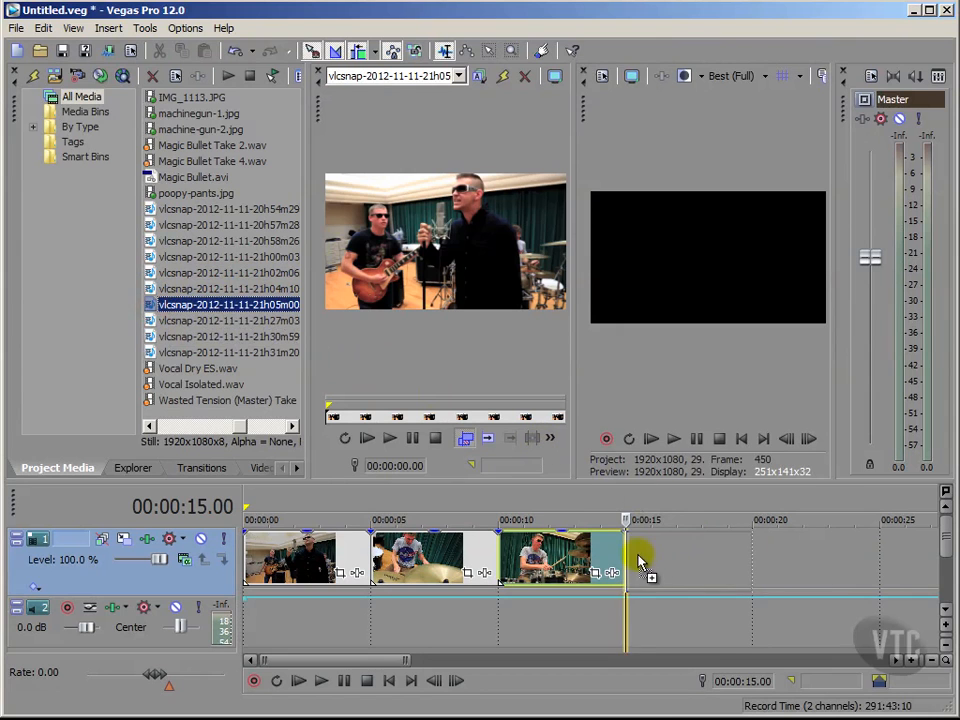
Add the 21h27m03 still to the end of track 1 as the fifth clip
left_click(152, 320)
double_click(152, 320)
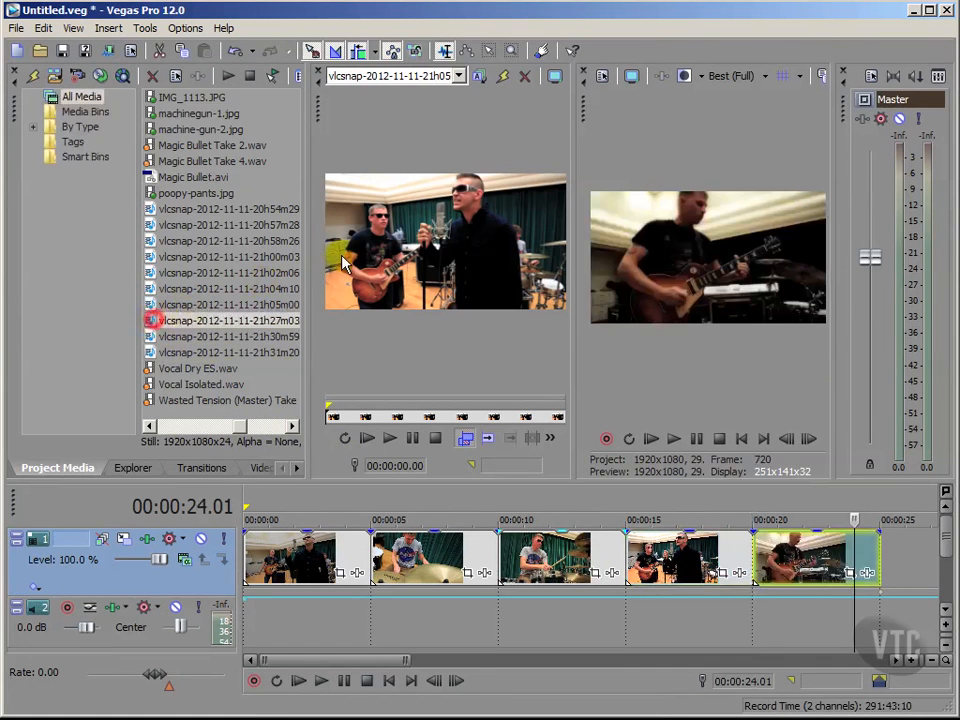
double_click(185, 326)
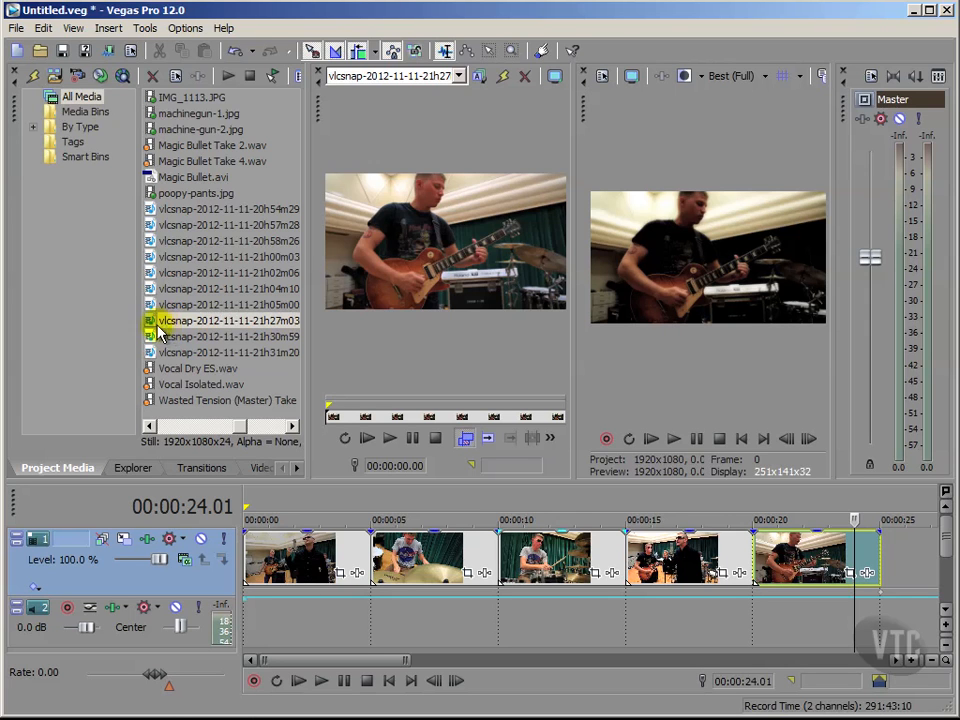
Clear and close the trimmer, and enlarge the video preview pane
left_click_drag(153, 321, 412, 138)
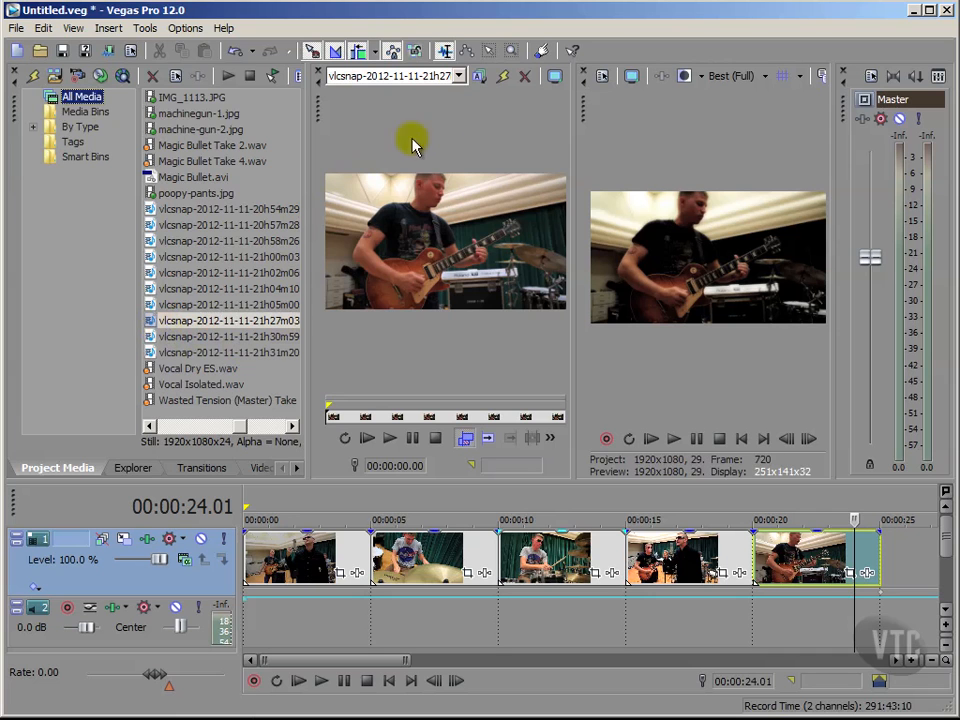
left_click(502, 77)
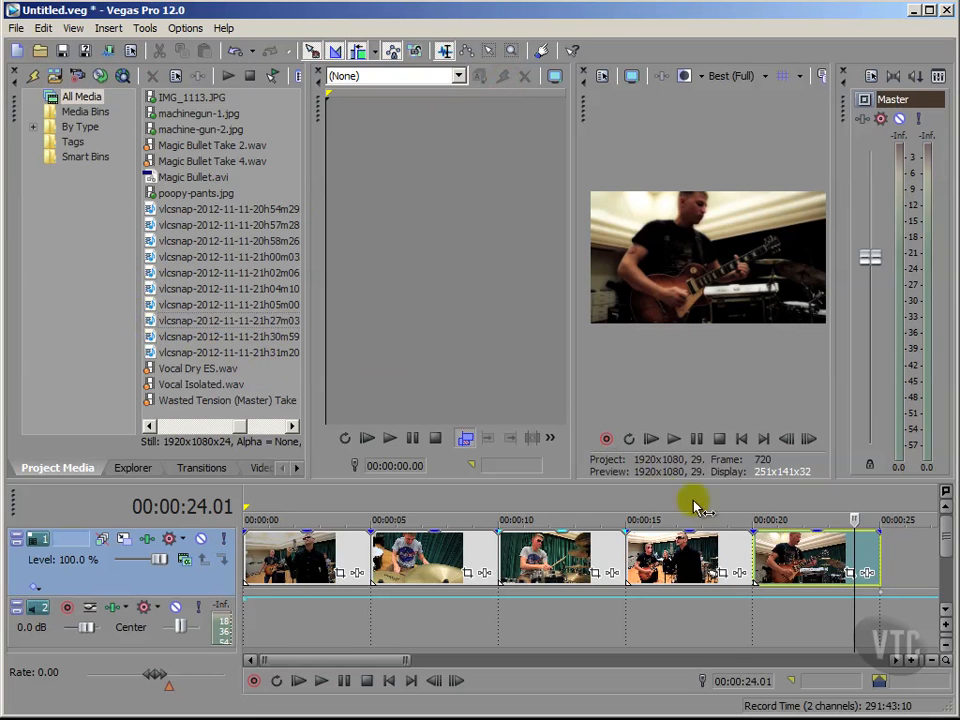
left_click(719, 439)
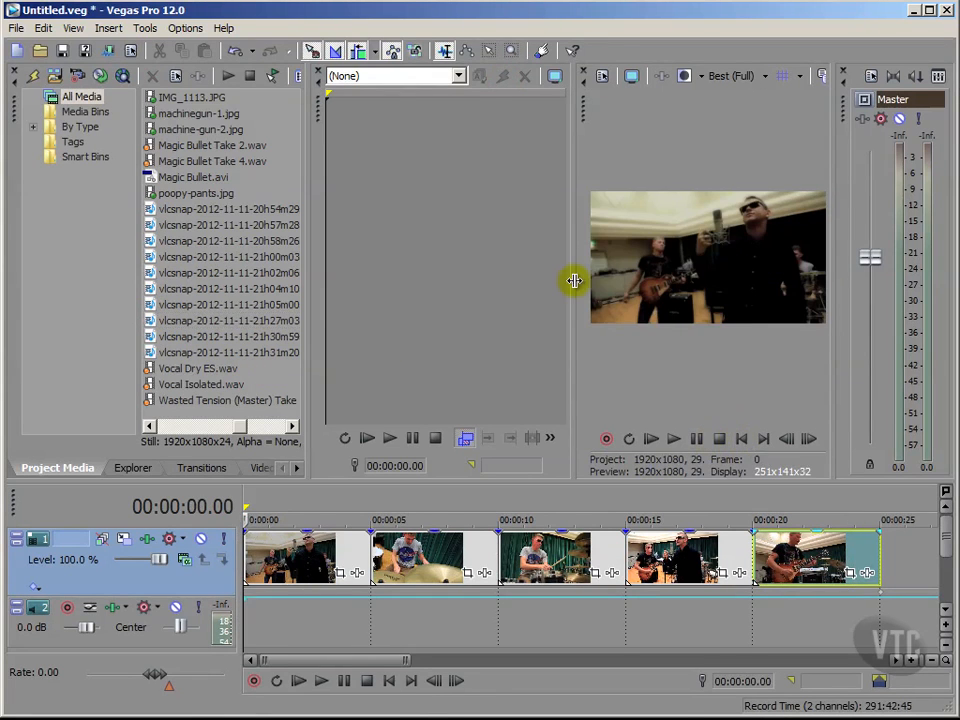
left_click(319, 71)
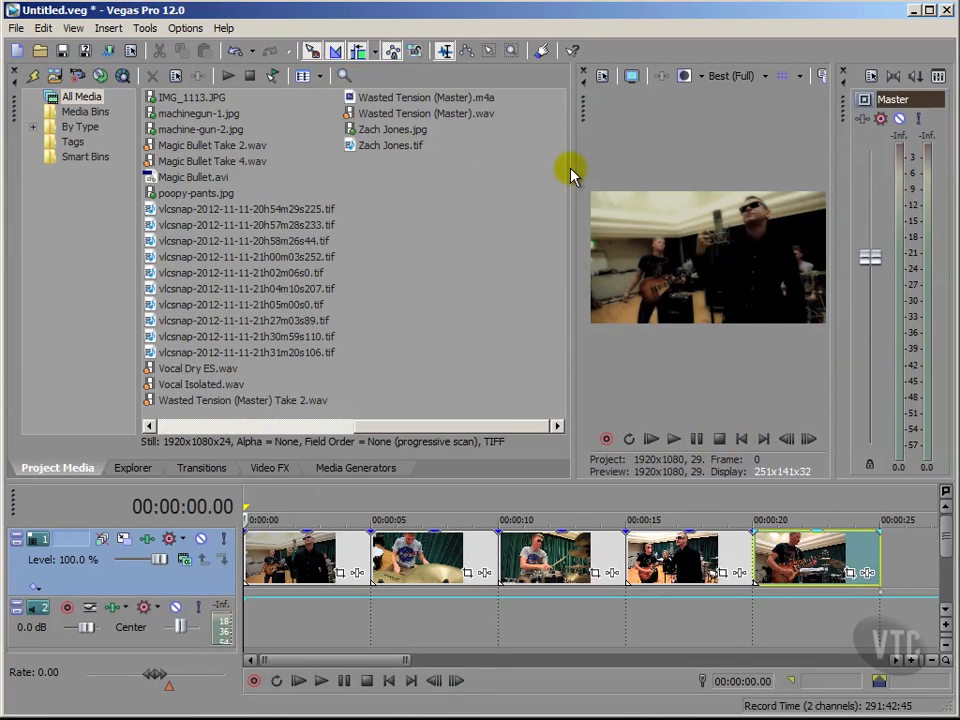
left_click_drag(571, 171, 256, 189)
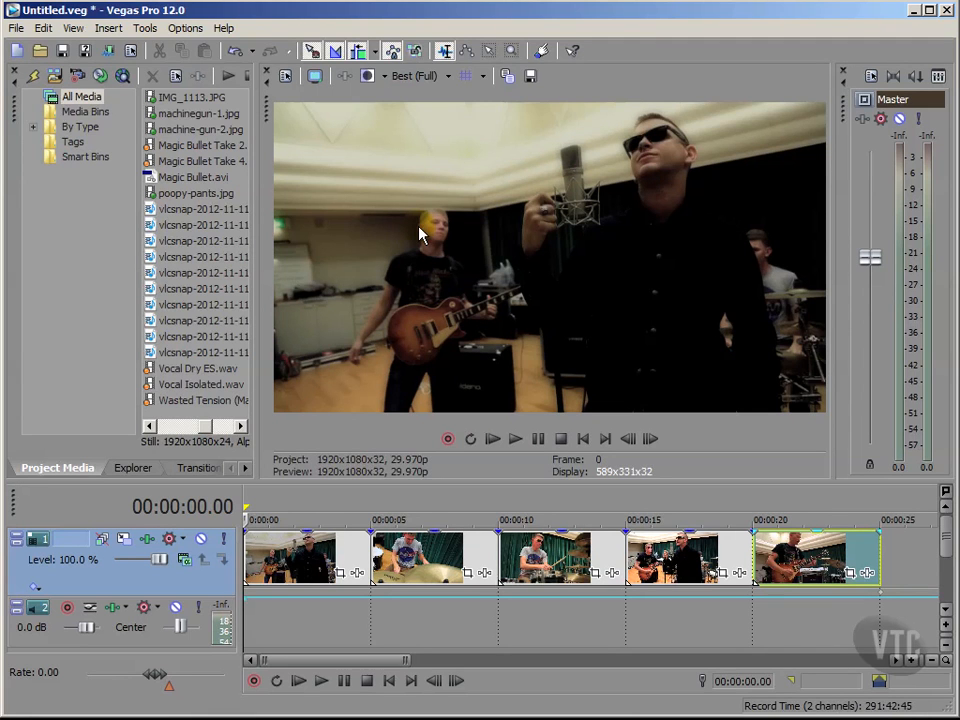
Step through the timeline at several positions to view each clip in the preview
left_click(416, 622)
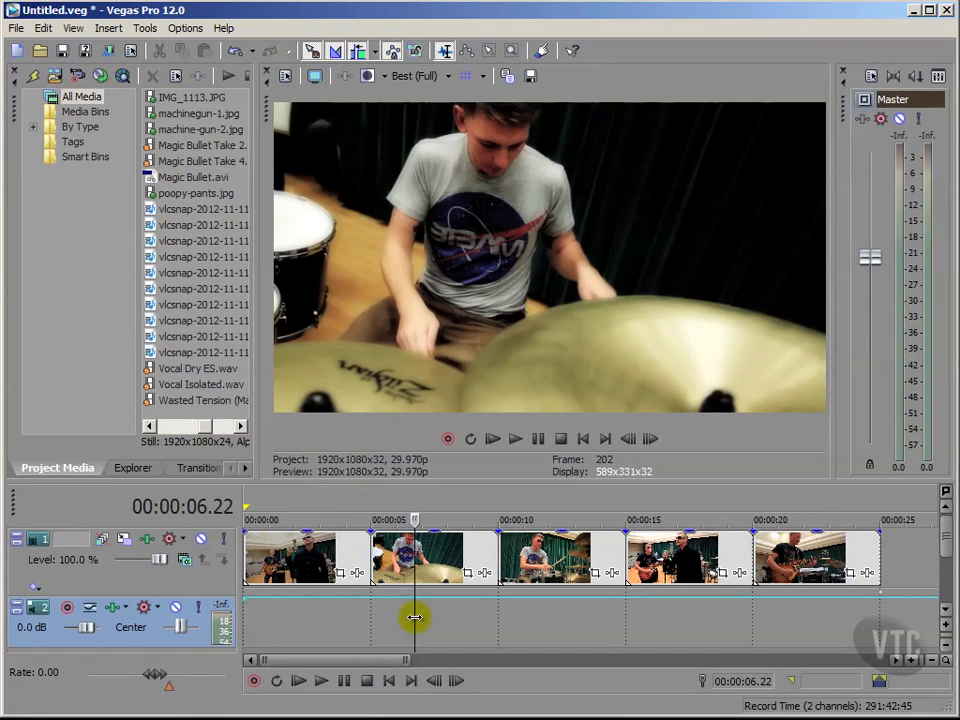
left_click(566, 637)
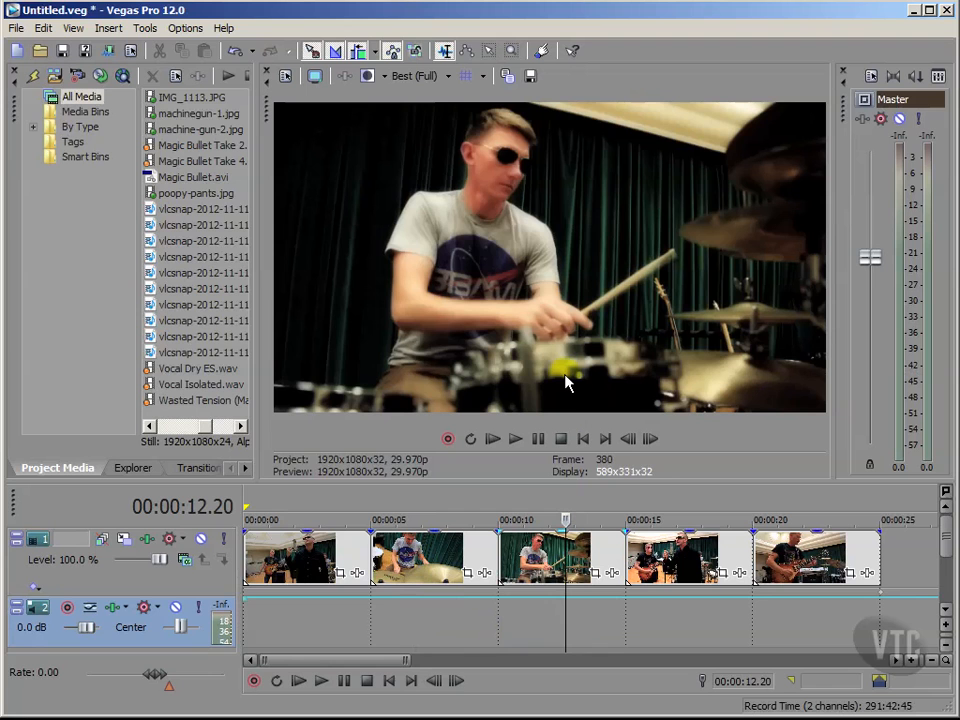
left_click(703, 608)
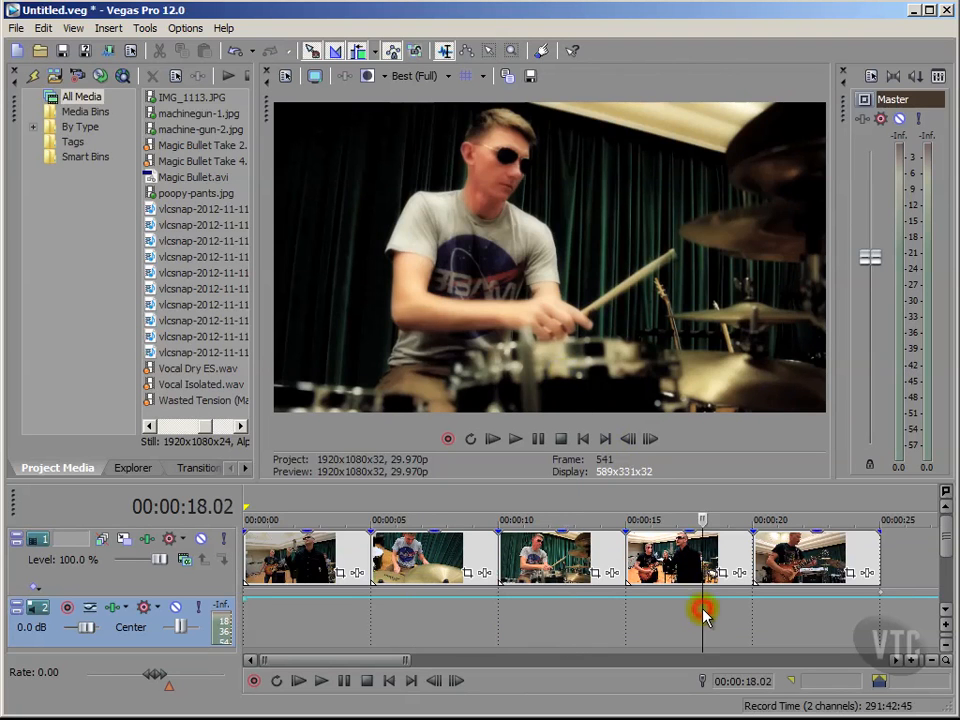
left_click(805, 623)
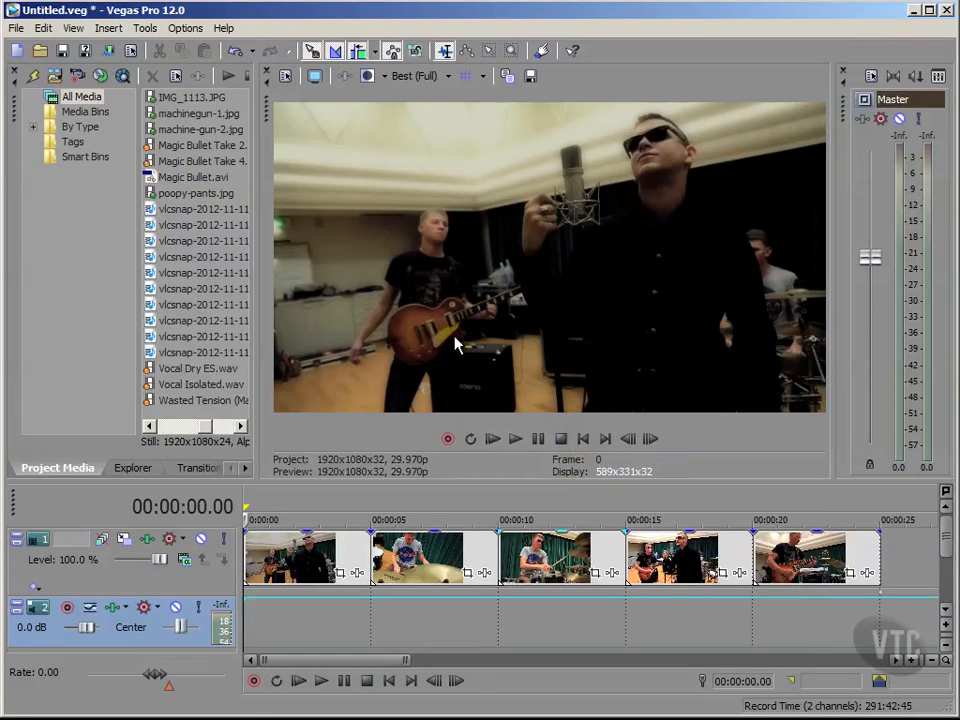
Open track 1's video FX chain and remove the Magic Bullet Looks effect
left_click(82, 572)
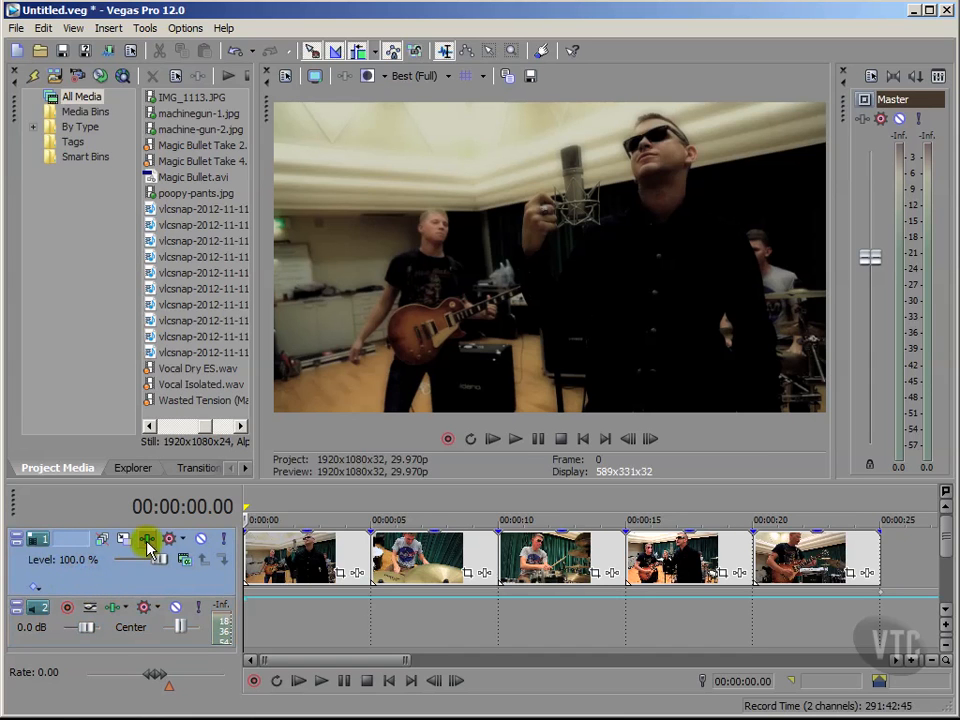
left_click(146, 541)
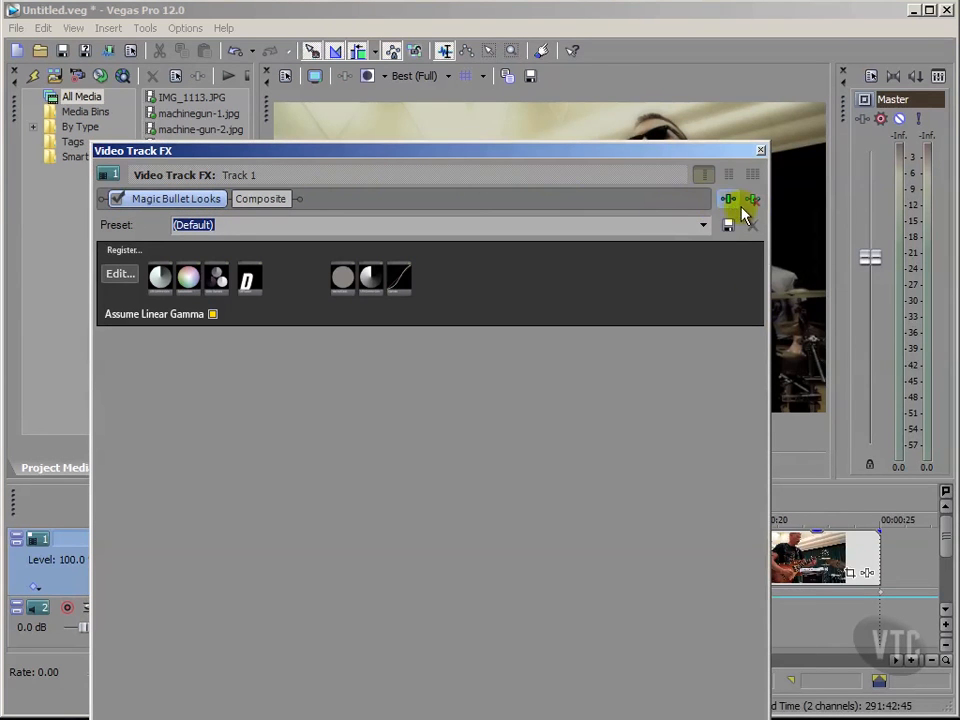
left_click(754, 203)
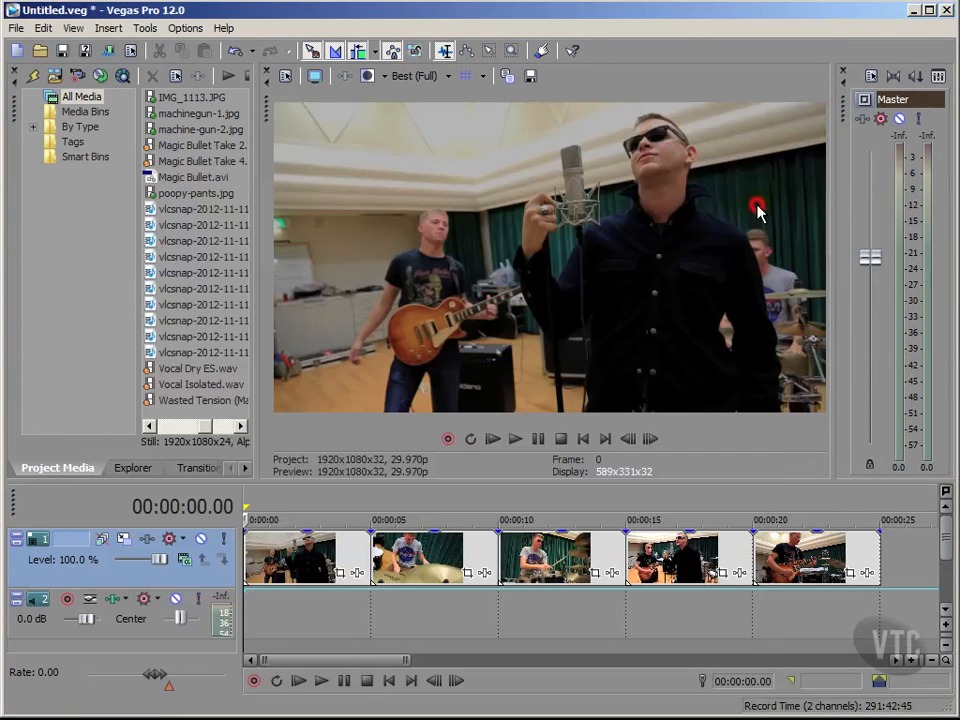
Review the clips at several timeline positions without the track effect, then return to the start
left_click(415, 617)
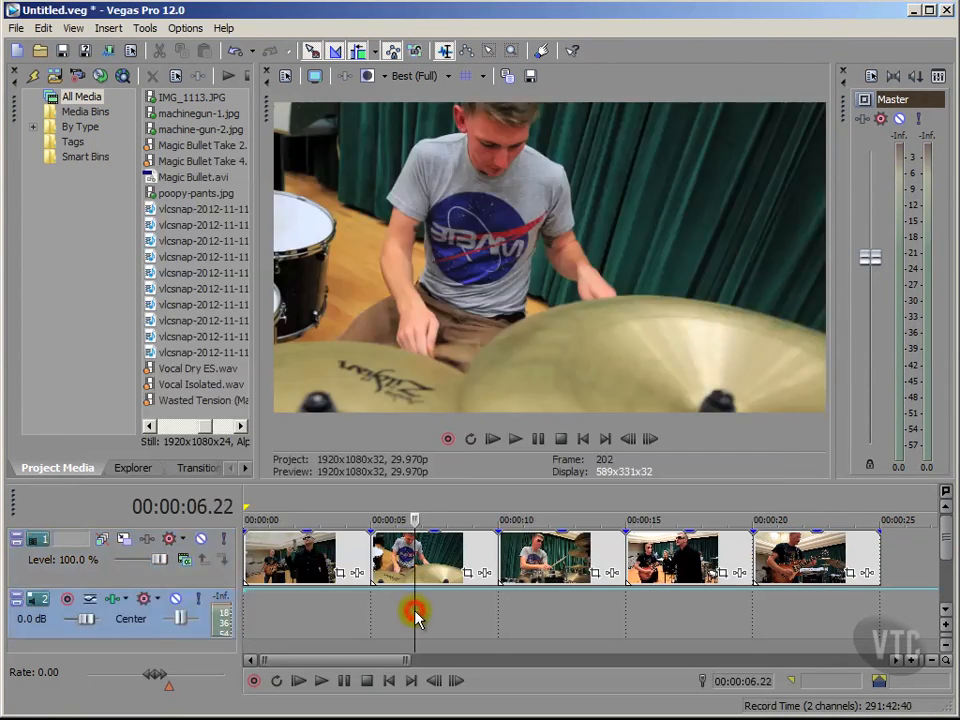
left_click(546, 610)
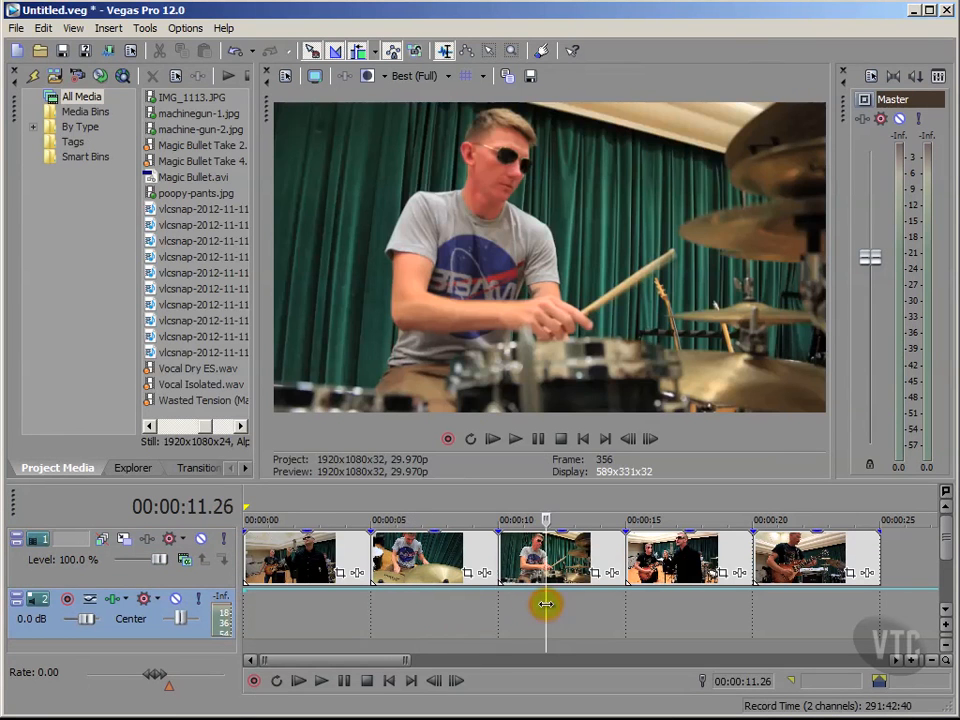
left_click(682, 620)
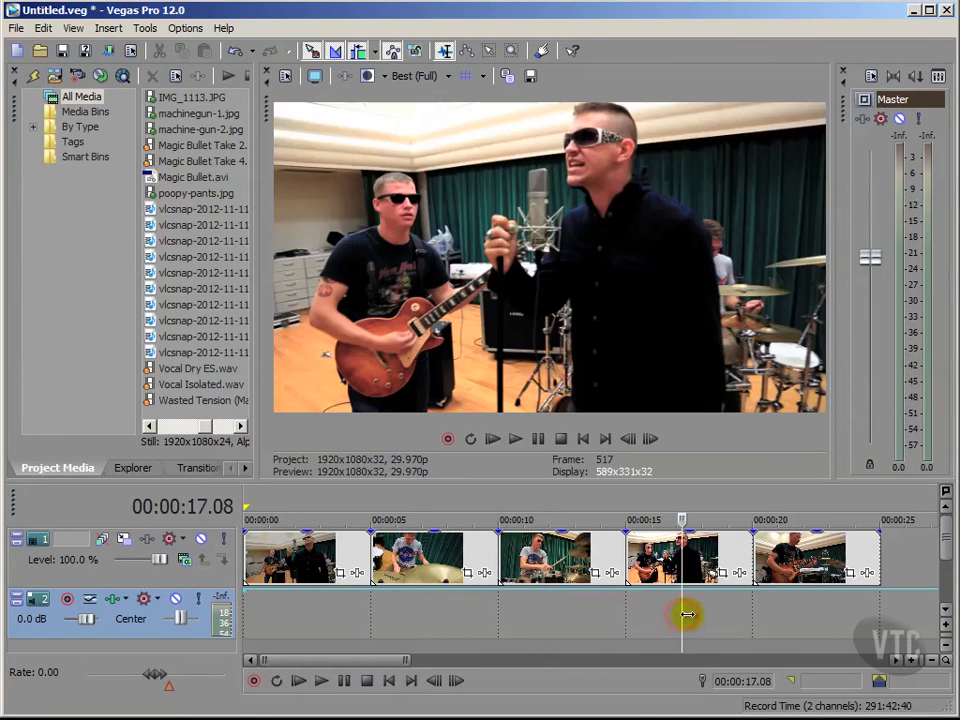
left_click(811, 626)
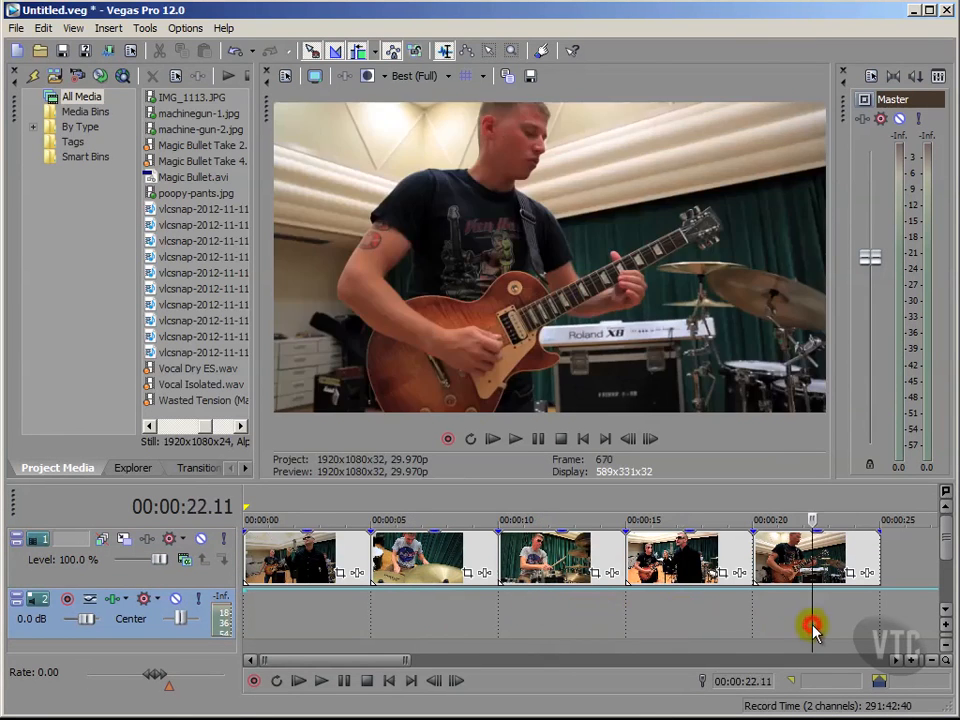
left_click(583, 439)
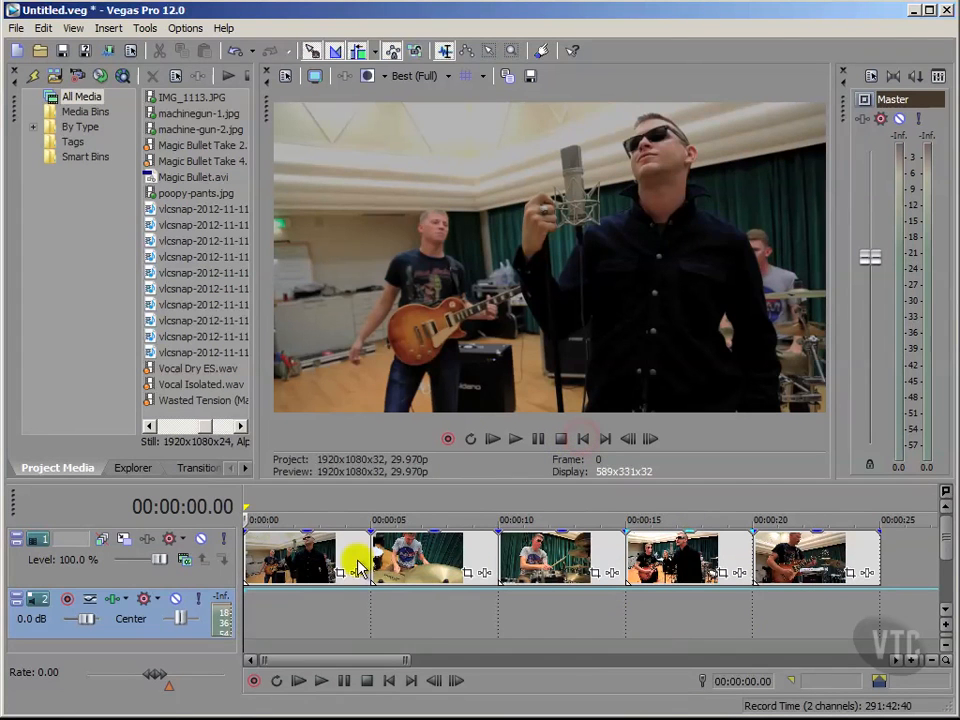
left_click(122, 580)
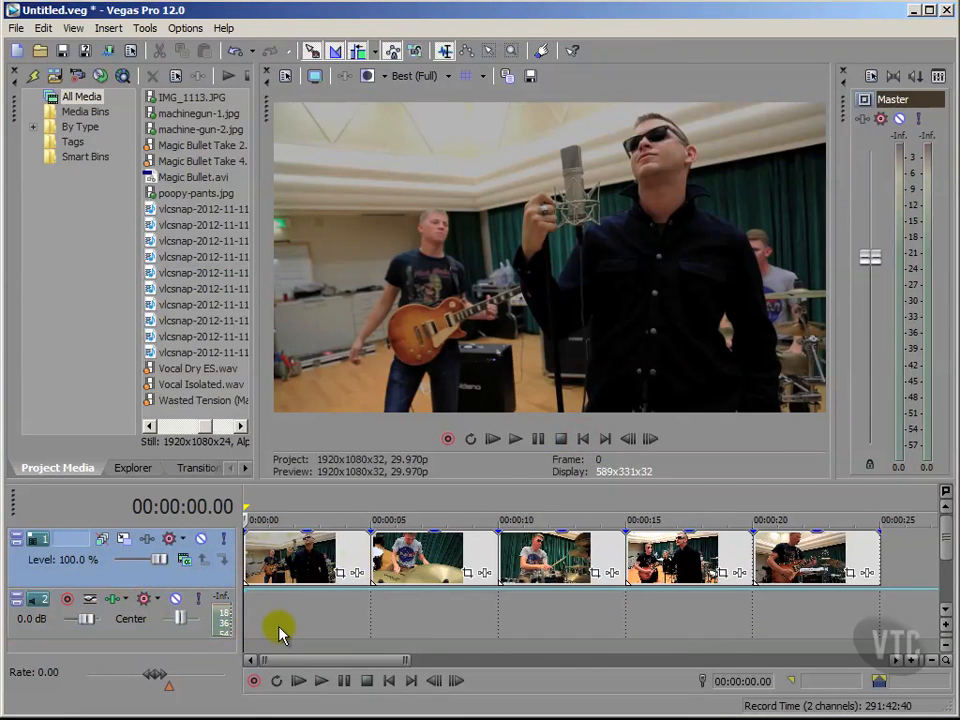